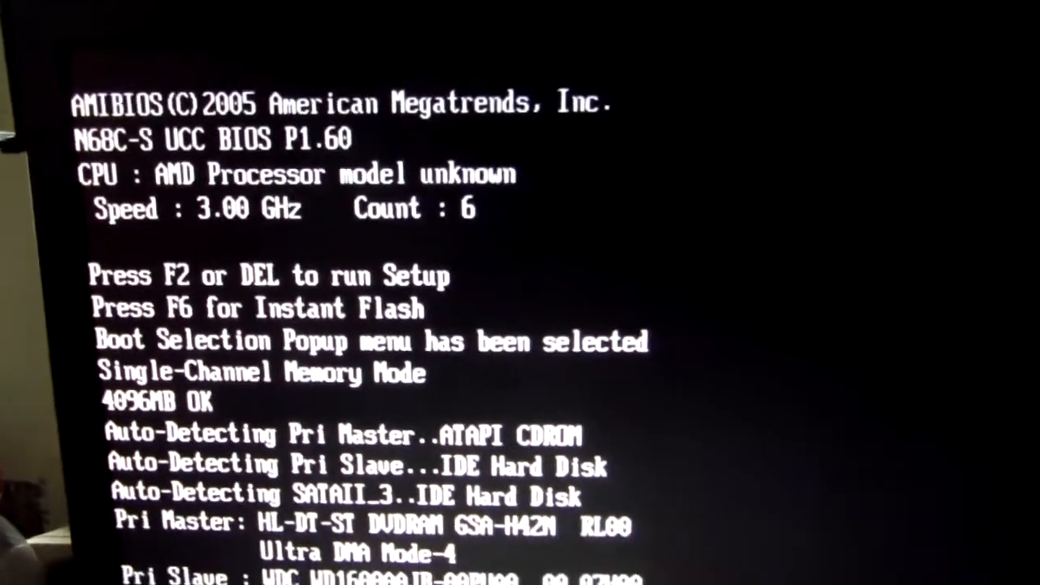
- Select the CD/DVD drive in the BIOS boot menu and boot from it
key(Down)
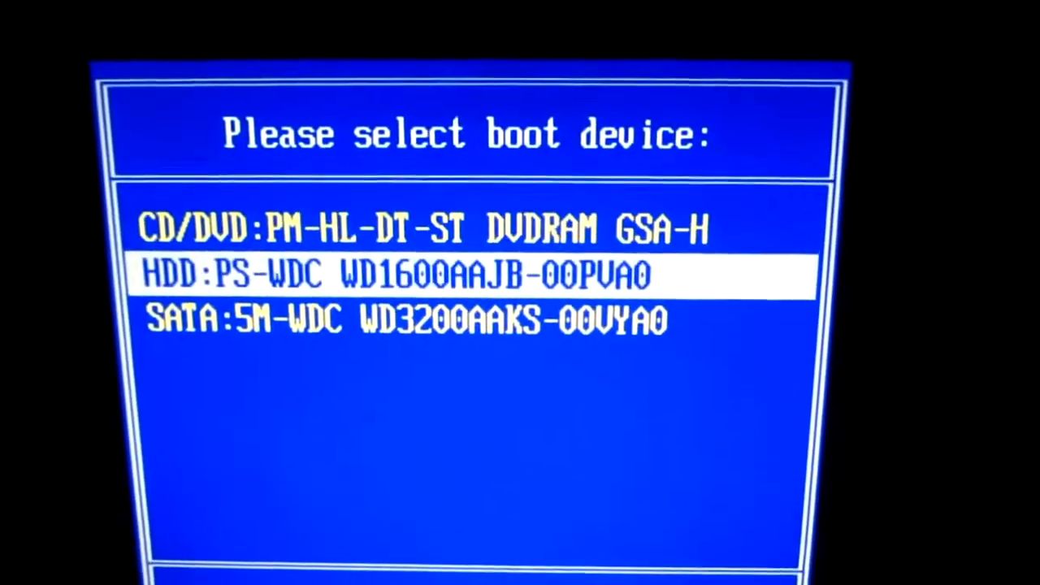
key(Down)
key(Up)
key(Up)
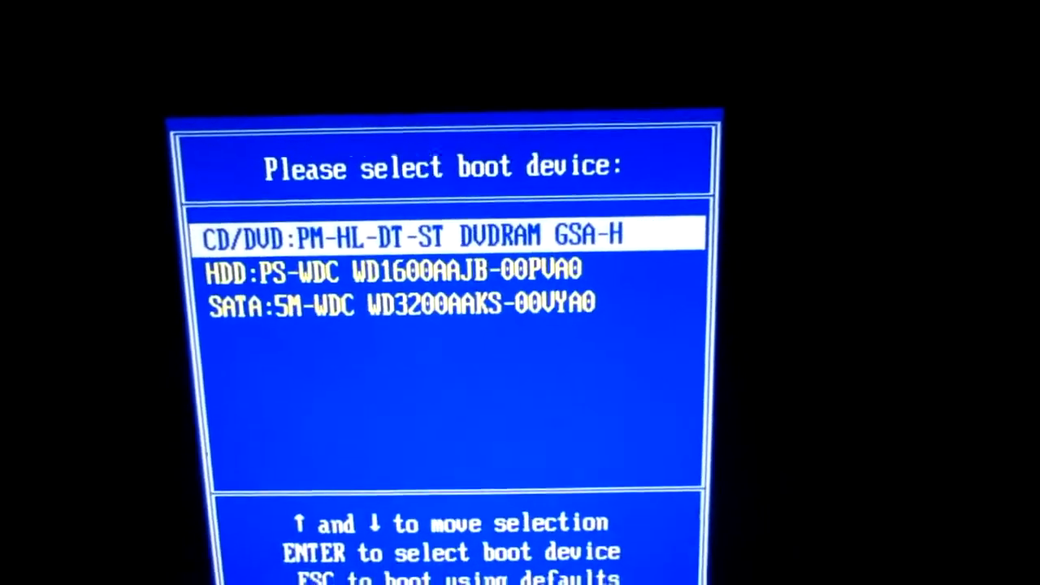
key(Return)
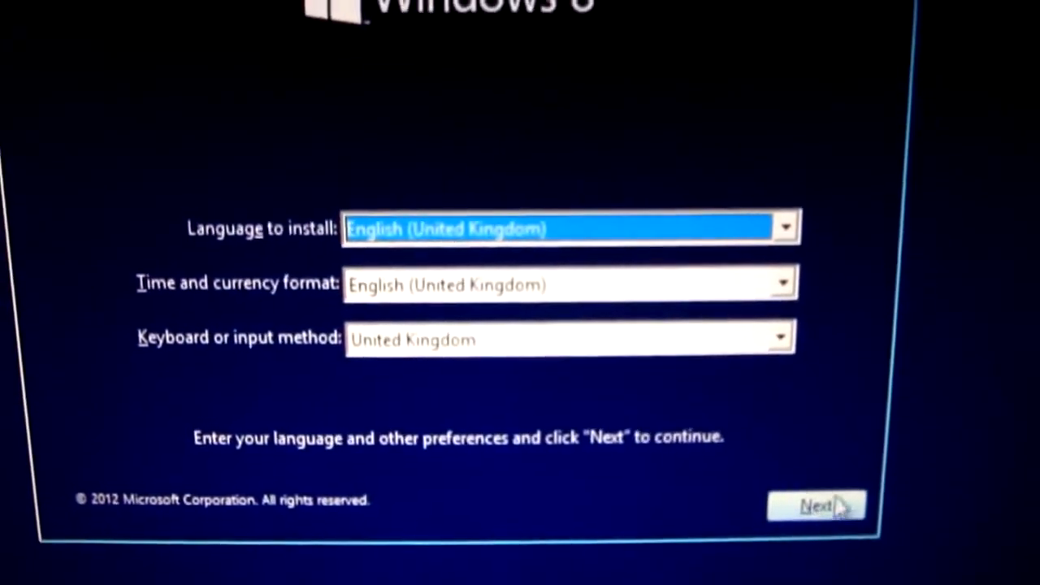
- Accept the English (United Kingdom) language and keyboard settings in Windows 8 Setup
click(844, 502)
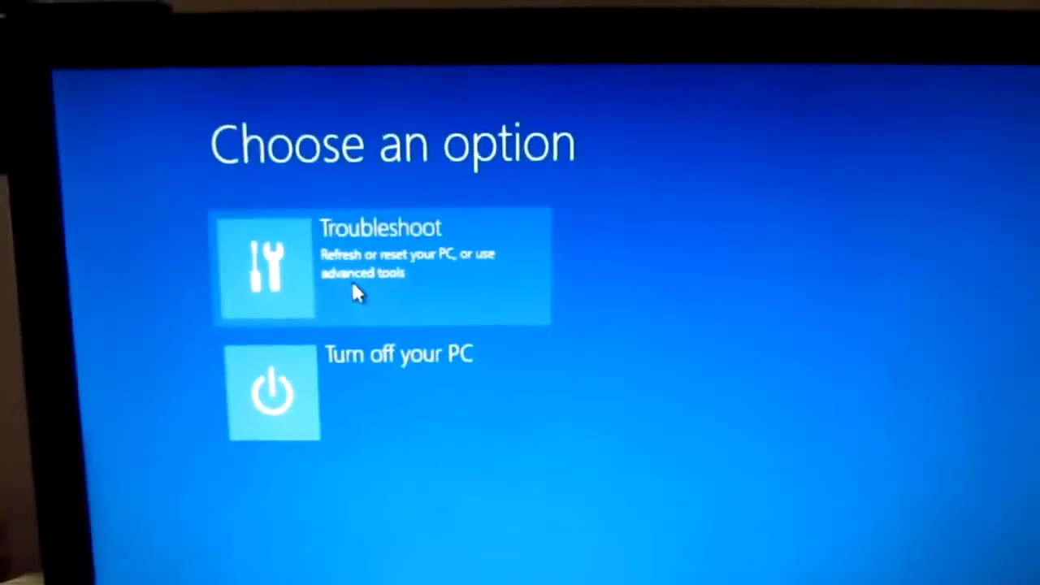
- Launch Automatic Repair from Troubleshoot > Advanced options on the Windows installation
click(359, 294)
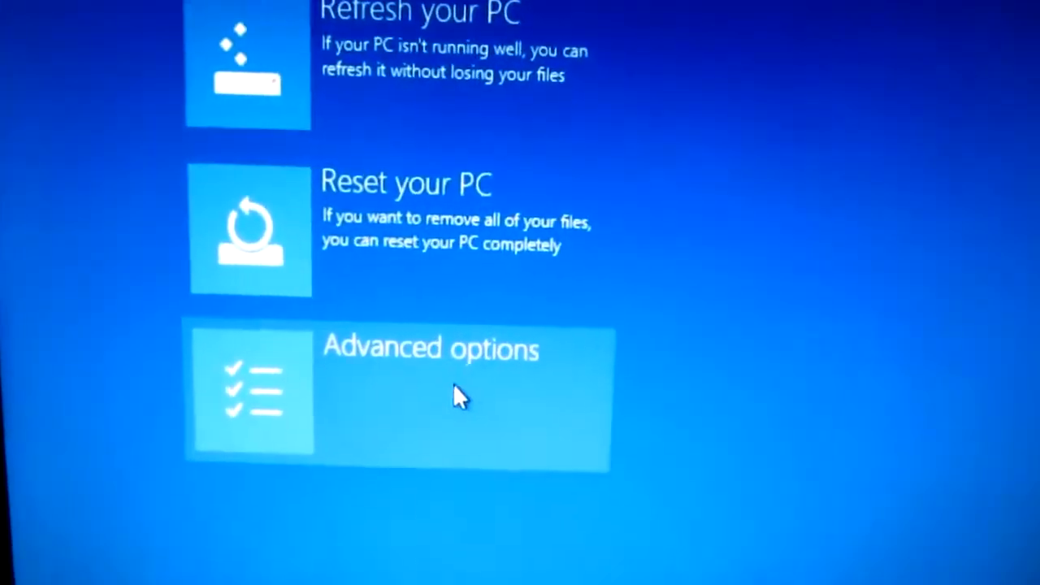
click(459, 396)
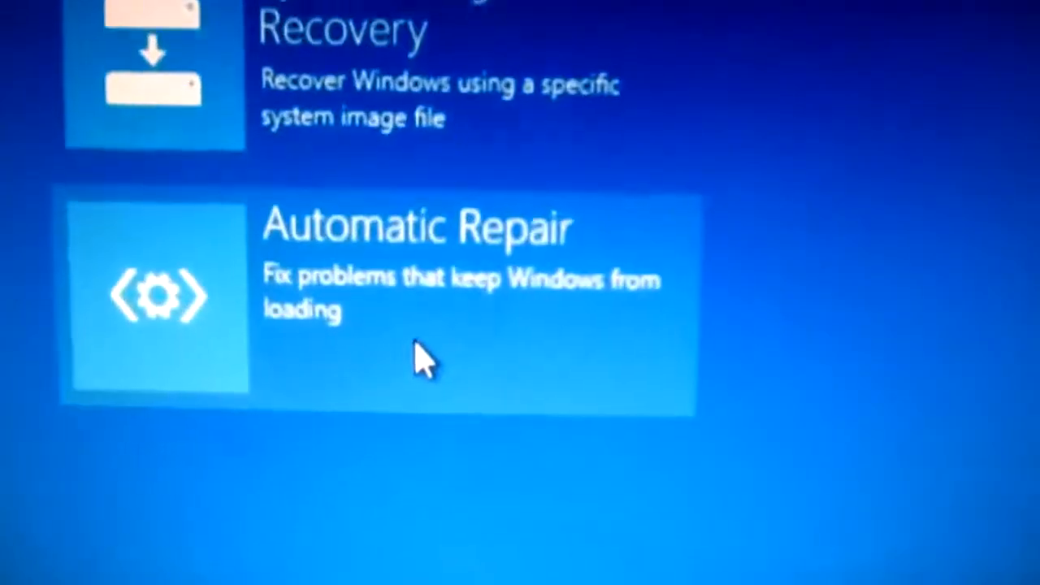
click(467, 390)
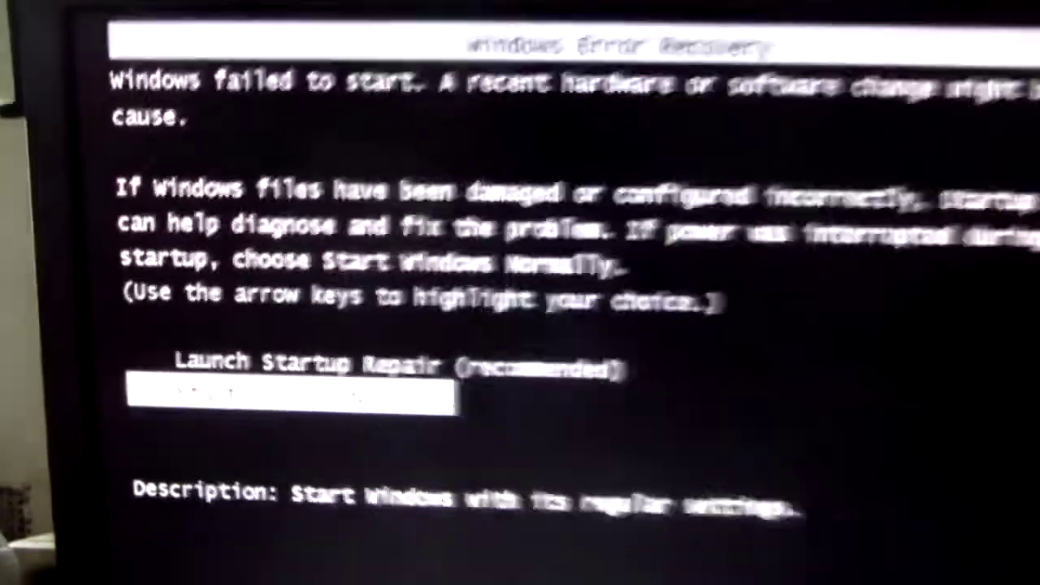
key(Up)
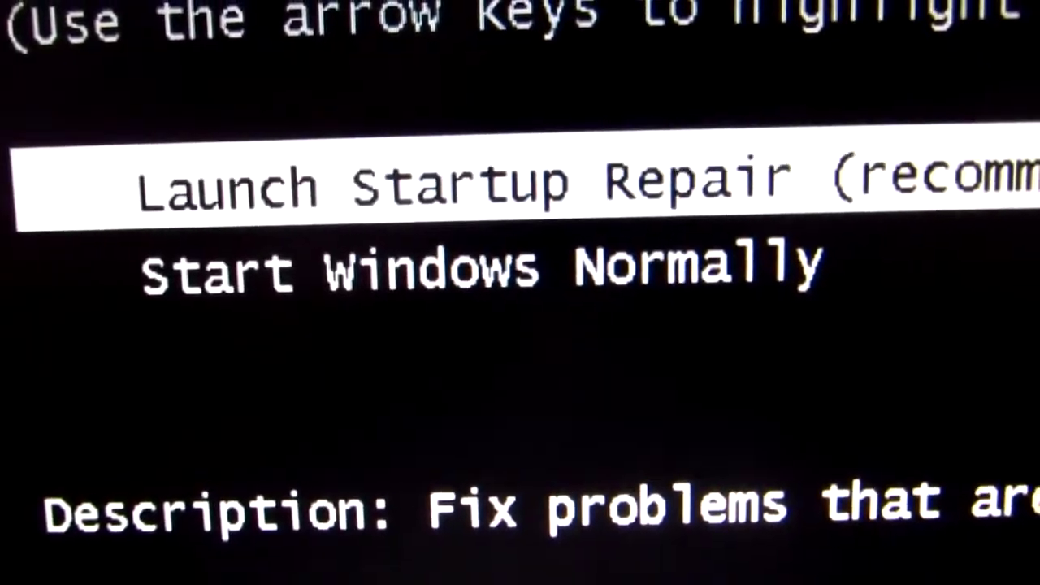
key(Down)
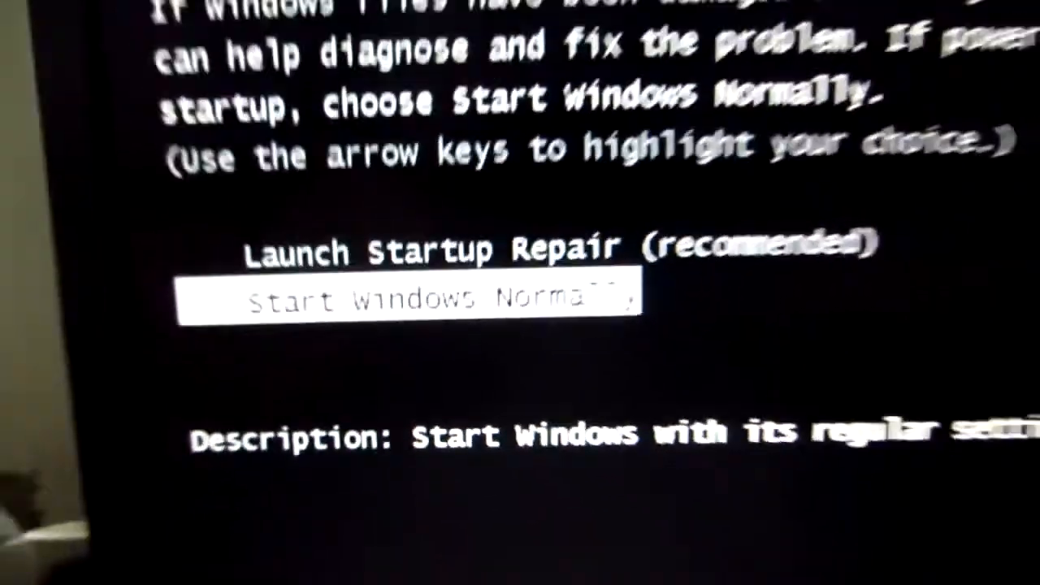
- Choose Start Windows Normally so Windows 7 boots to its desktop
key(Return)
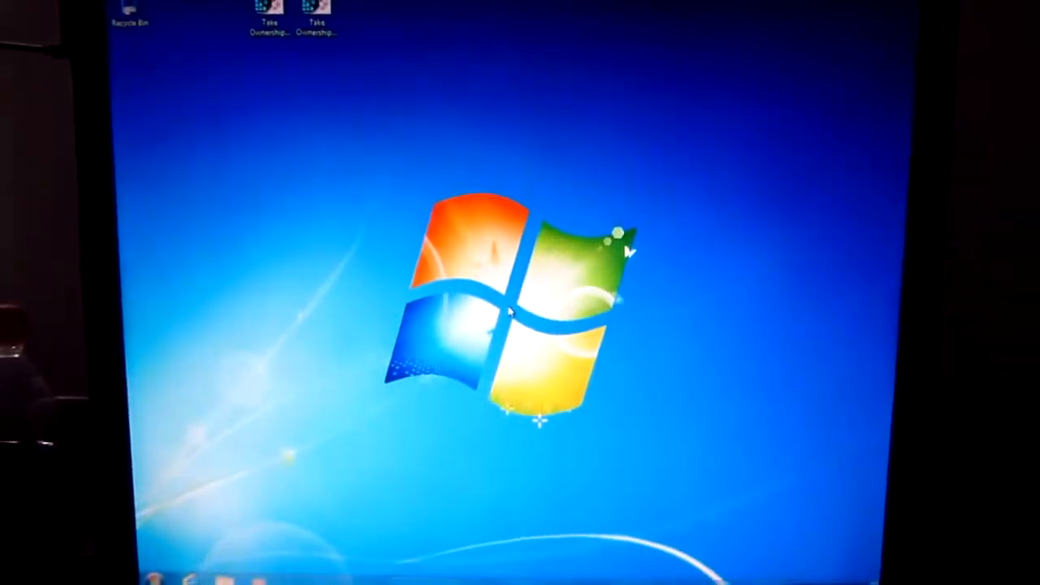
- Bring up the Run dialog with Win+R to launch msconfig
key(super+r)
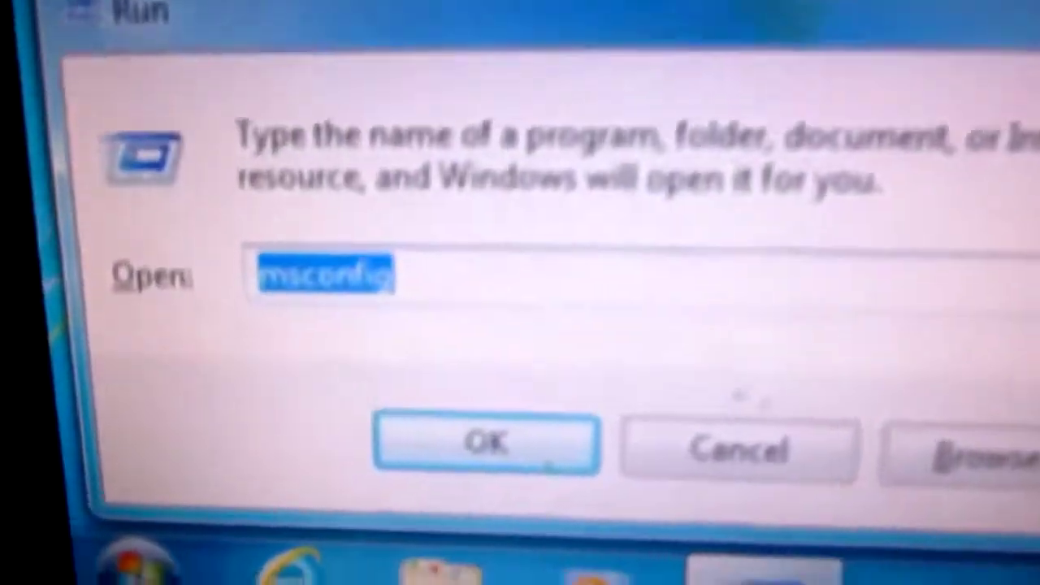
text(m)
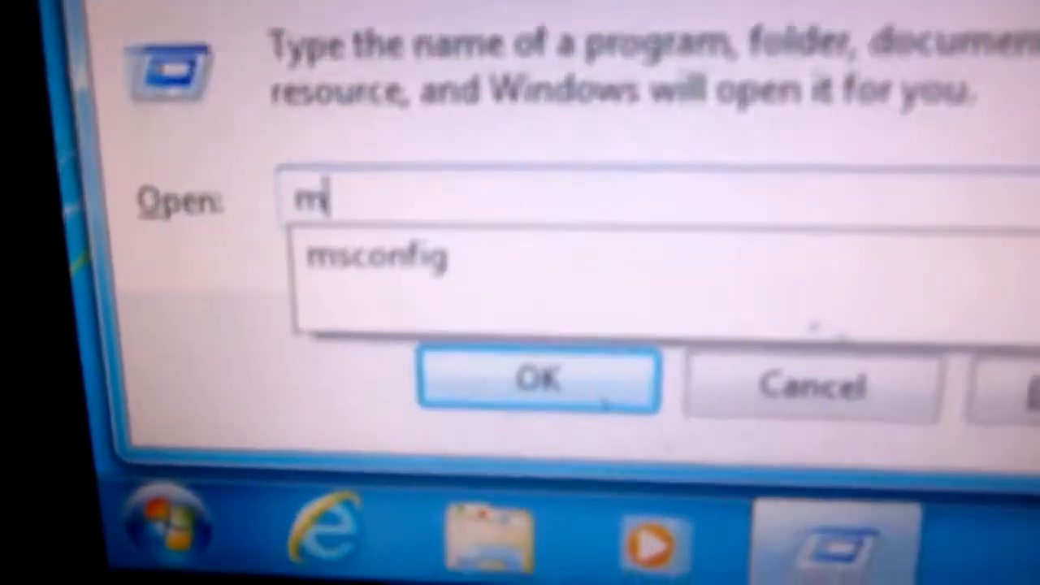
text(sconfi)
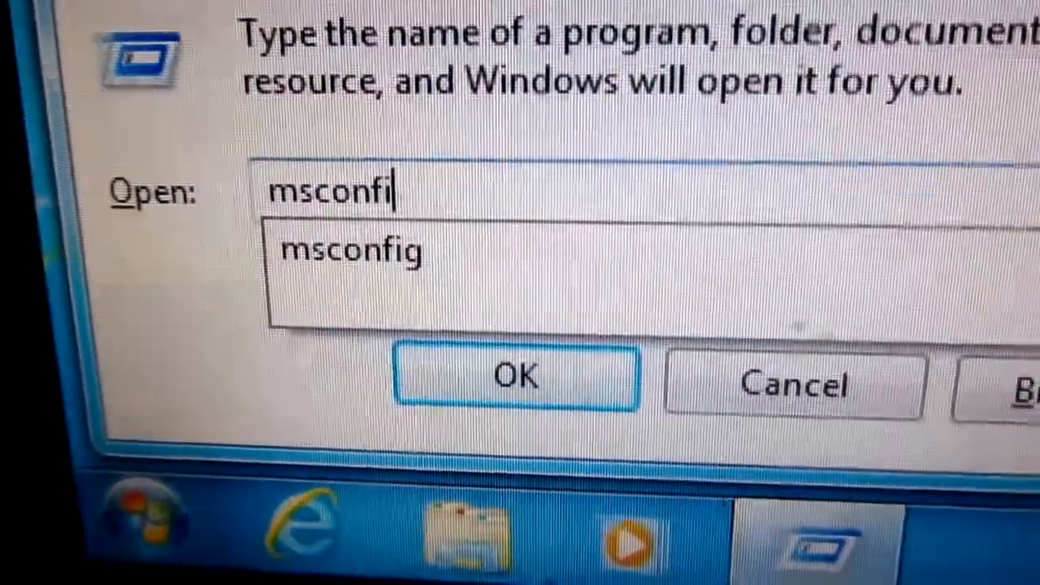
text(g)
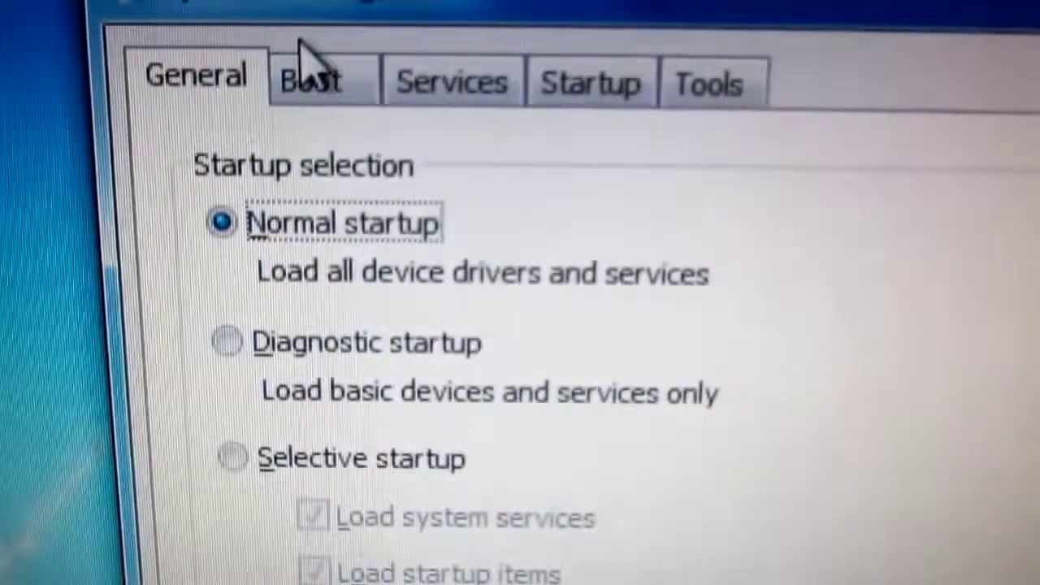
- Set the boot timeout to 6 seconds, apply it, and tick 'Don't show this message again'
click(297, 106)
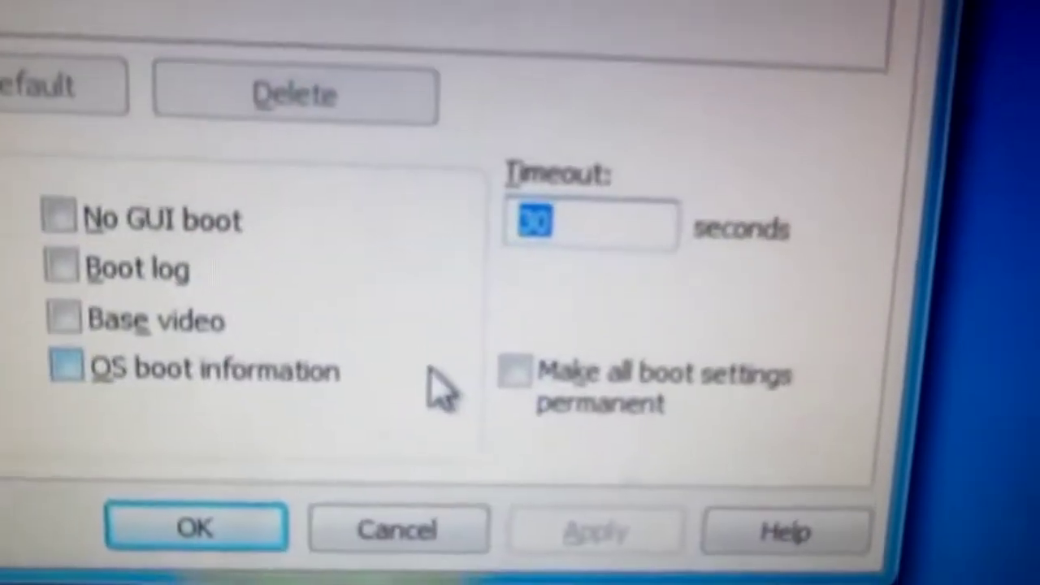
text(6)
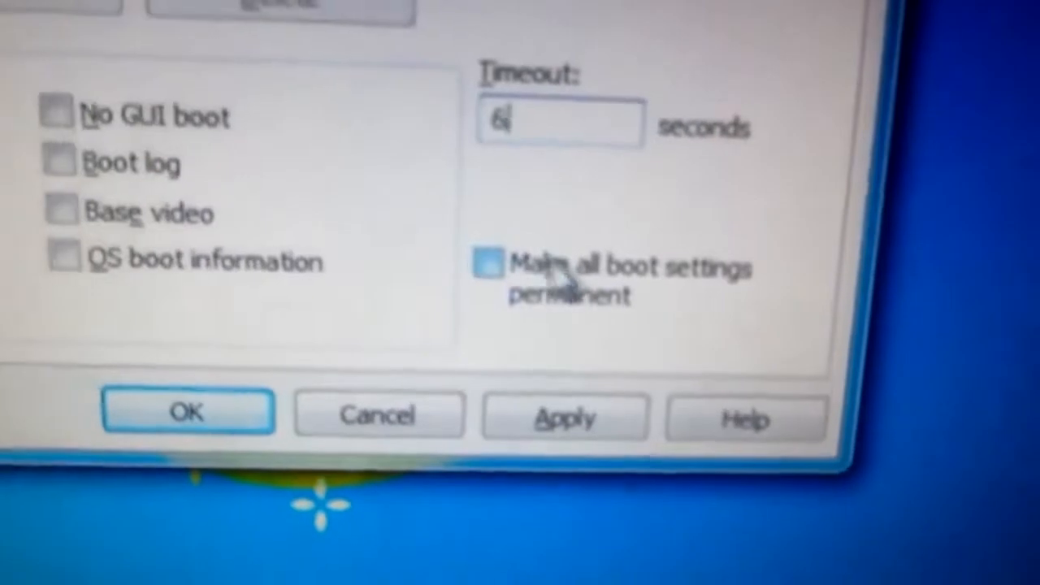
click(561, 416)
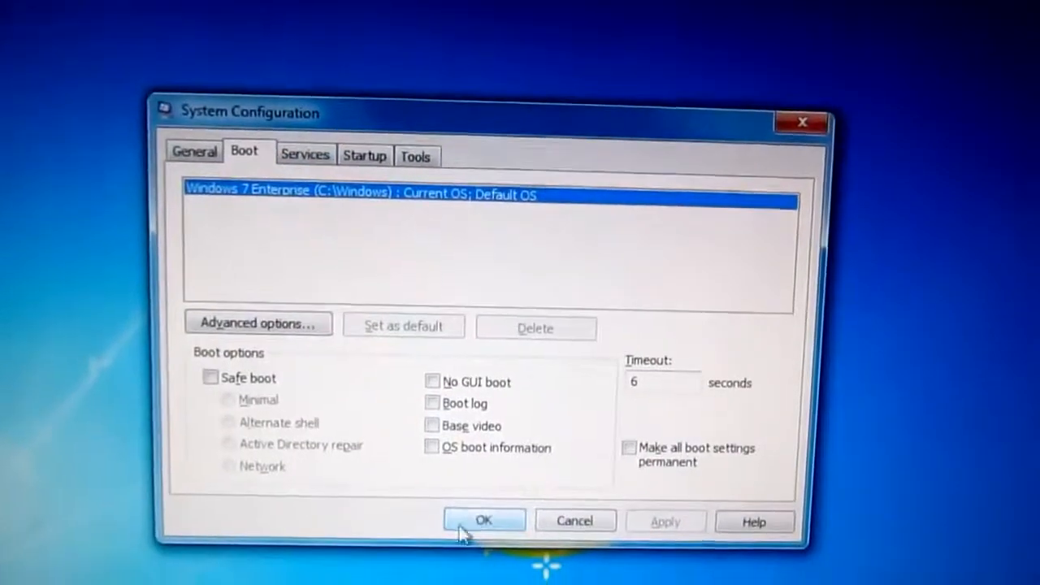
click(476, 509)
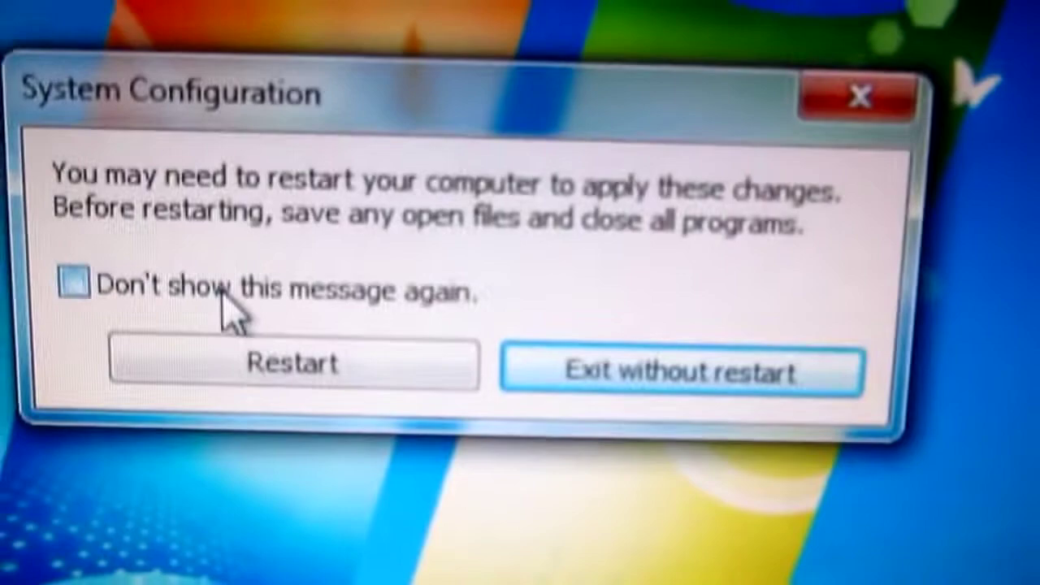
click(346, 369)
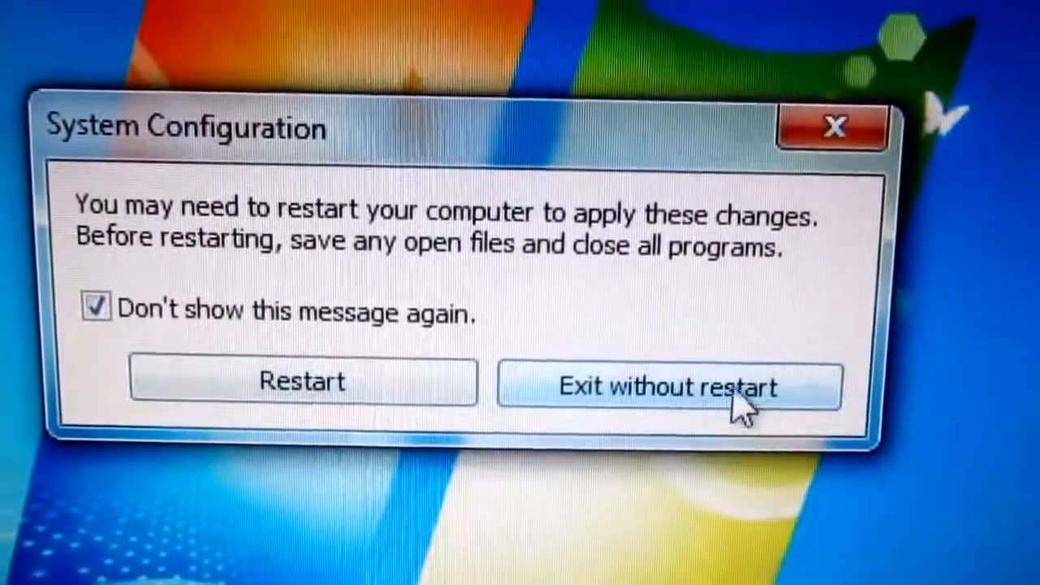